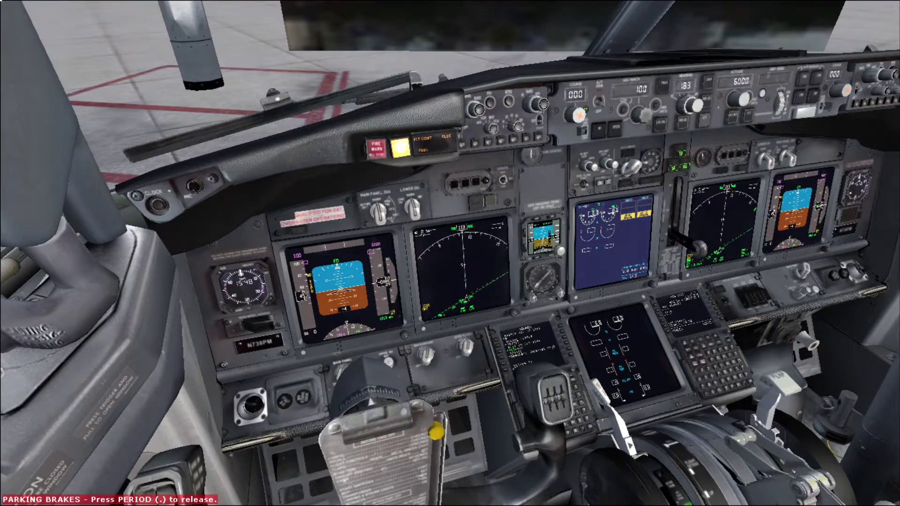
Step: Pop out the pedestal CDU as a 2D window showing the IDENT page
left_click(538, 338)
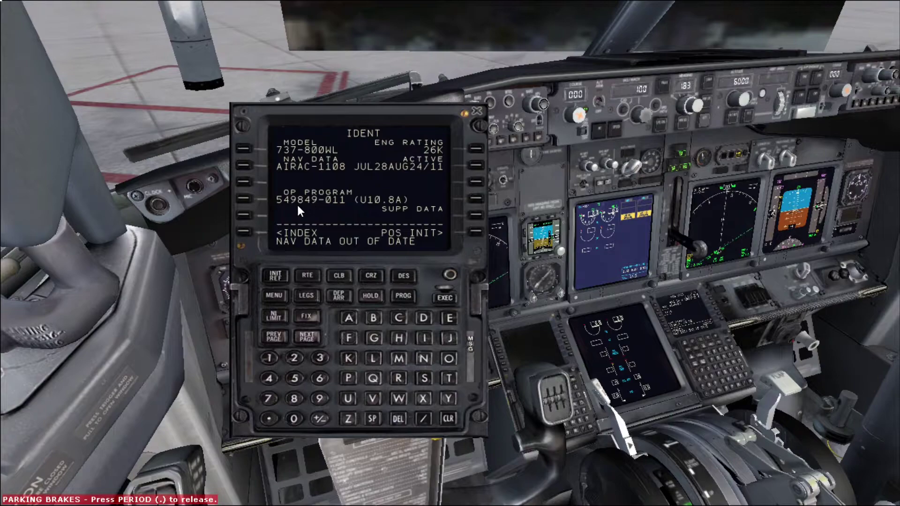
Step: Clear the NAV DATA OUT OF DATE message and bring up POS INIT page 1/3
left_click(450, 419)
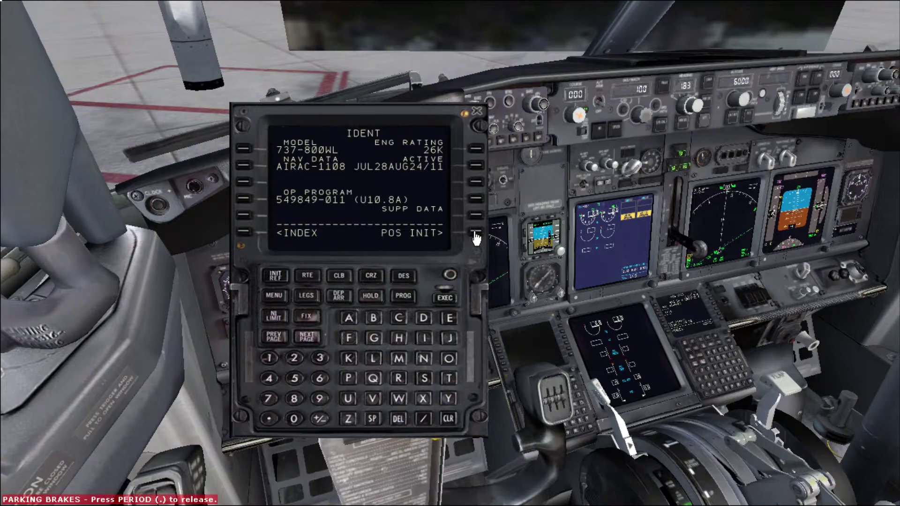
left_click(476, 234)
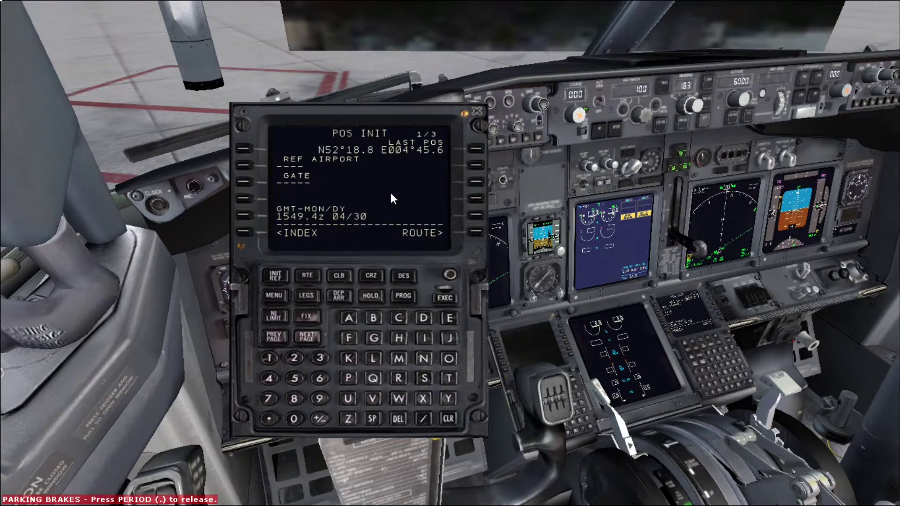
Step: Check POS REF and POS SHIFT, then enter EHAM as the POS INIT reference airport
left_click(302, 333)
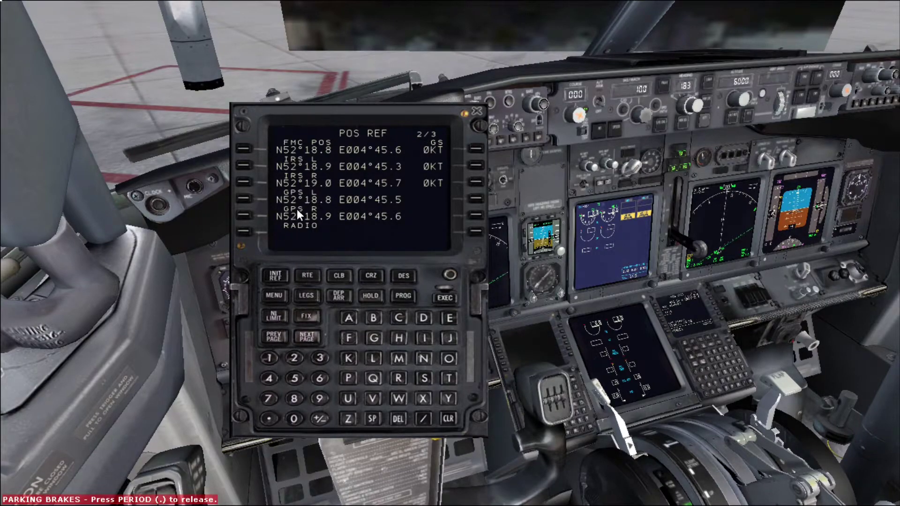
left_click(244, 215)
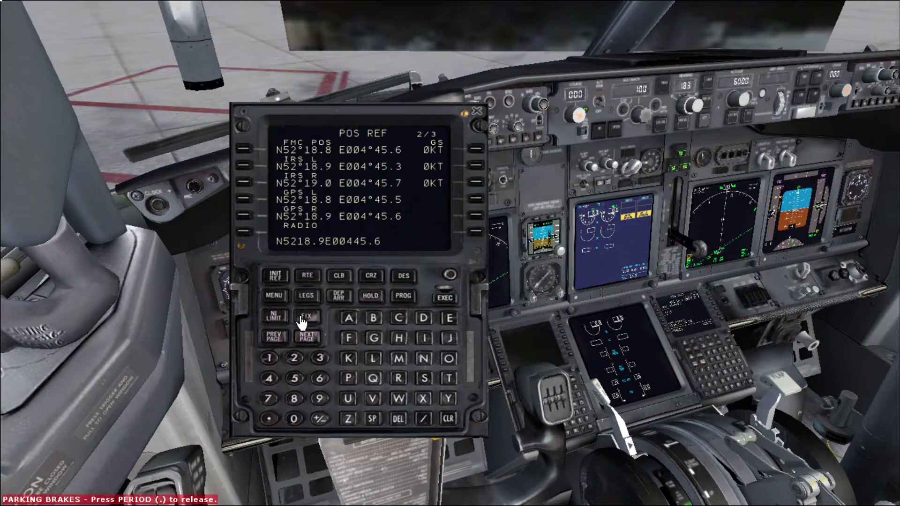
left_click(307, 337)
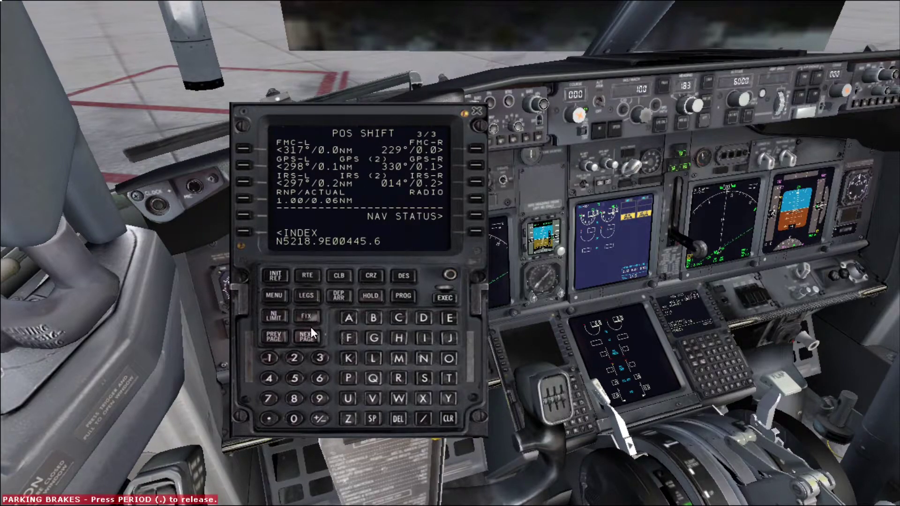
left_click(310, 336)
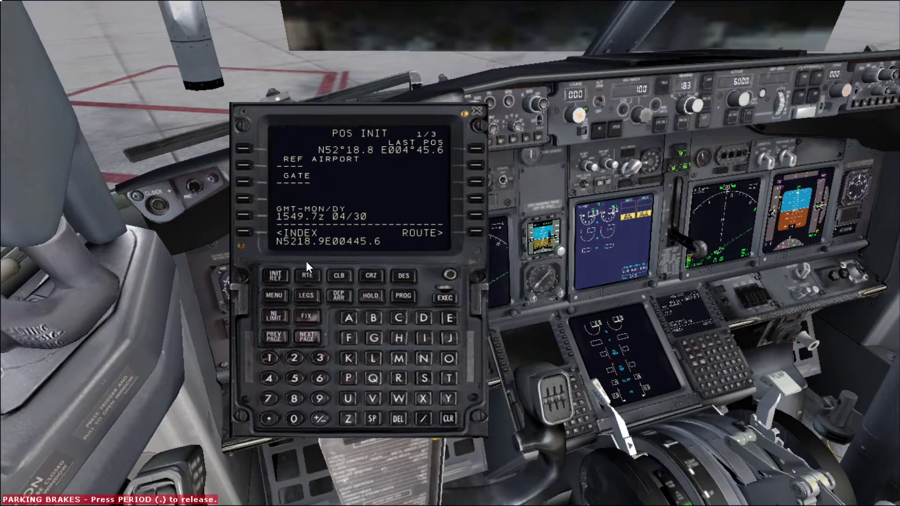
type("EHAM")
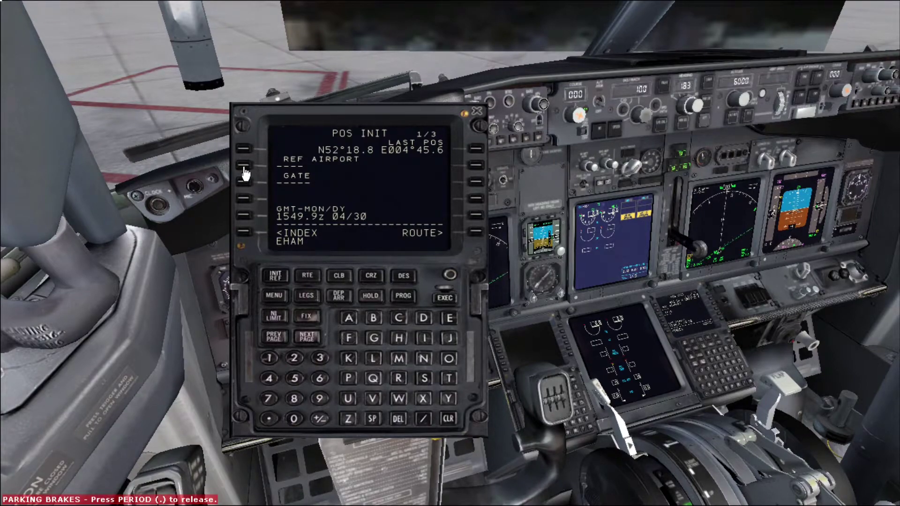
left_click(244, 168)
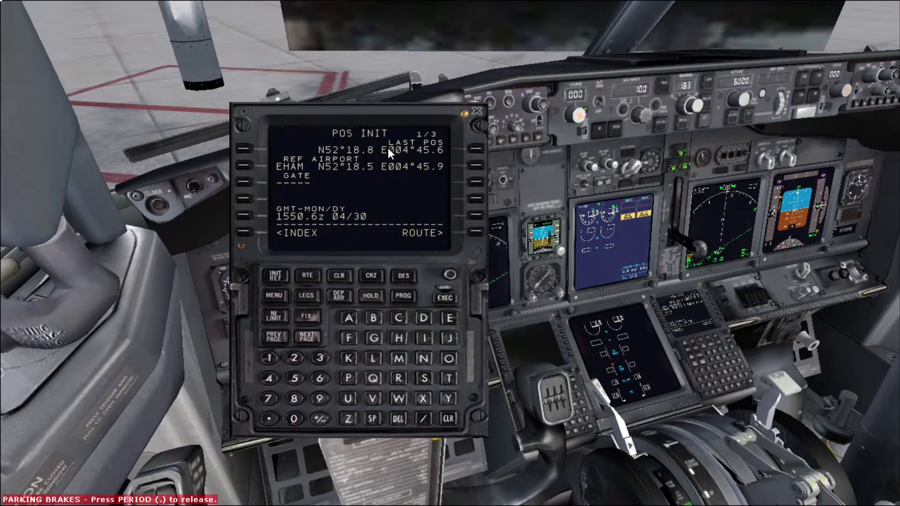
Step: Set the route origin to EHAM and the destination to EDDF
left_click(476, 238)
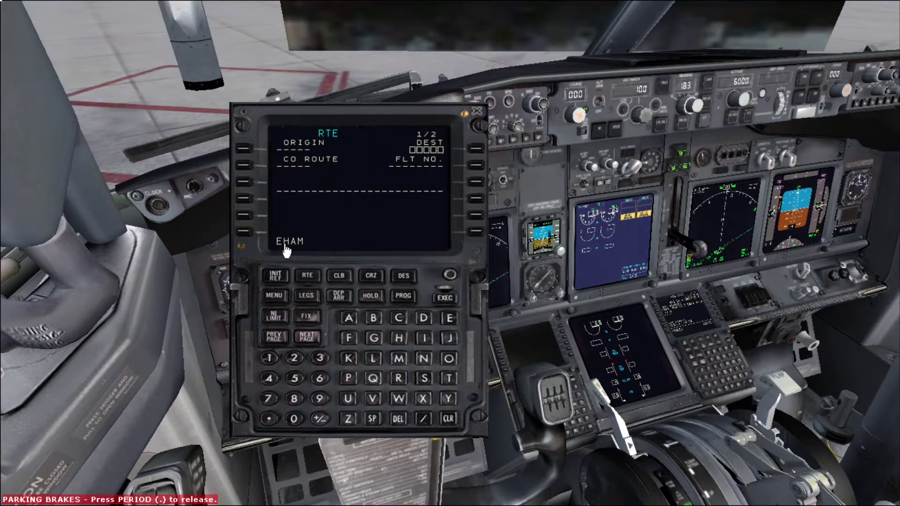
left_click(242, 150)
left_click(450, 322)
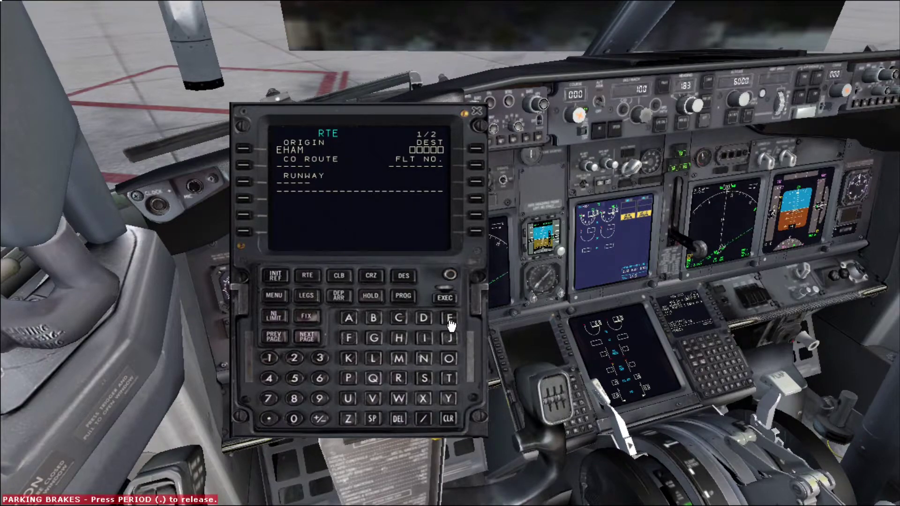
left_click(423, 322)
left_click(423, 322)
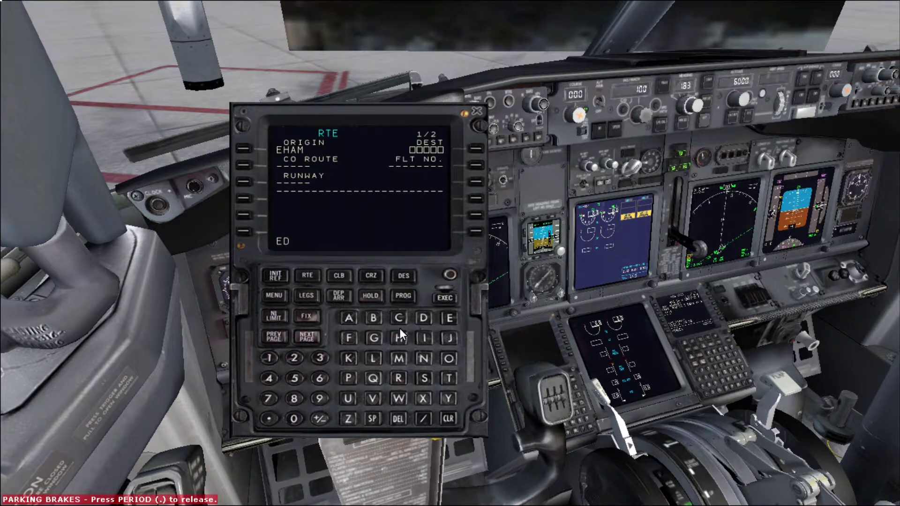
left_click(349, 342)
left_click(476, 149)
Step: Enter flight number B738NG and bring up the DEP/ARR index
left_click(405, 217)
type("B7")
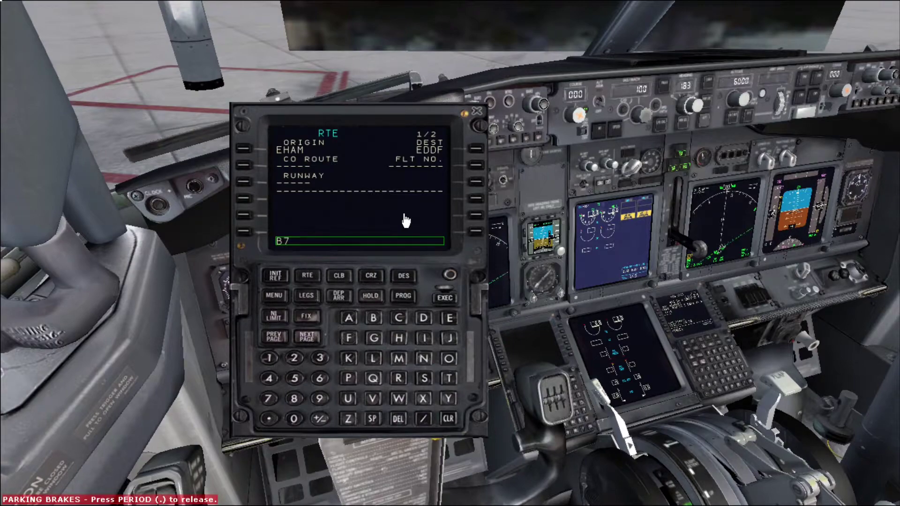
type("38NG")
key("Return")
left_click(474, 165)
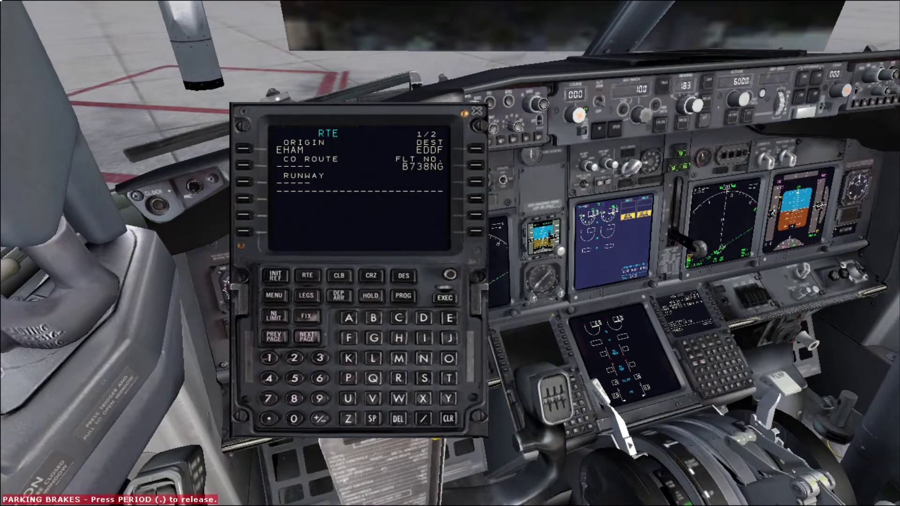
left_click(342, 299)
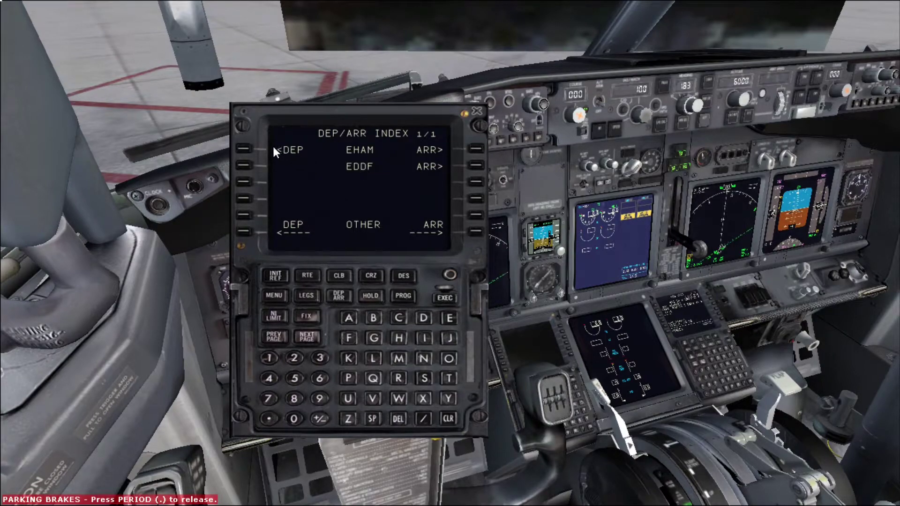
Step: Choose EHAM runway 18L with the ARNE3E departure, then return to the route page
left_click(244, 151)
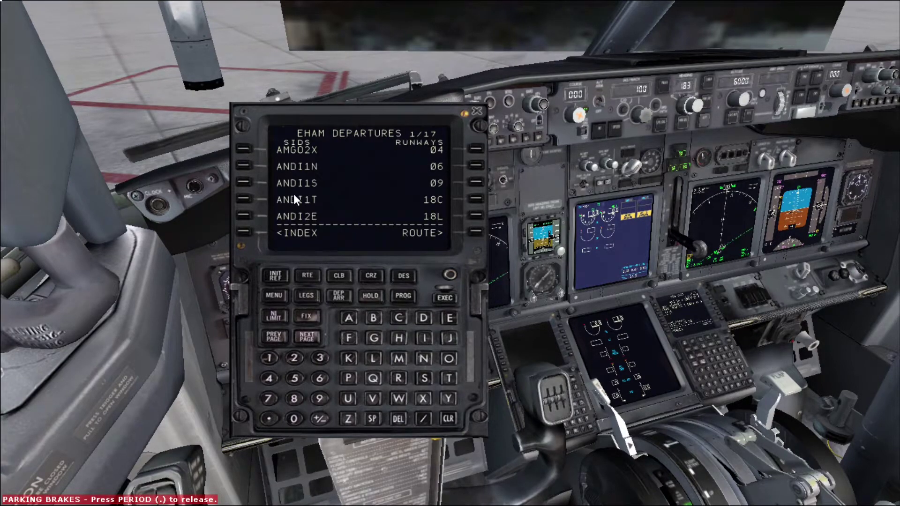
left_click(477, 216)
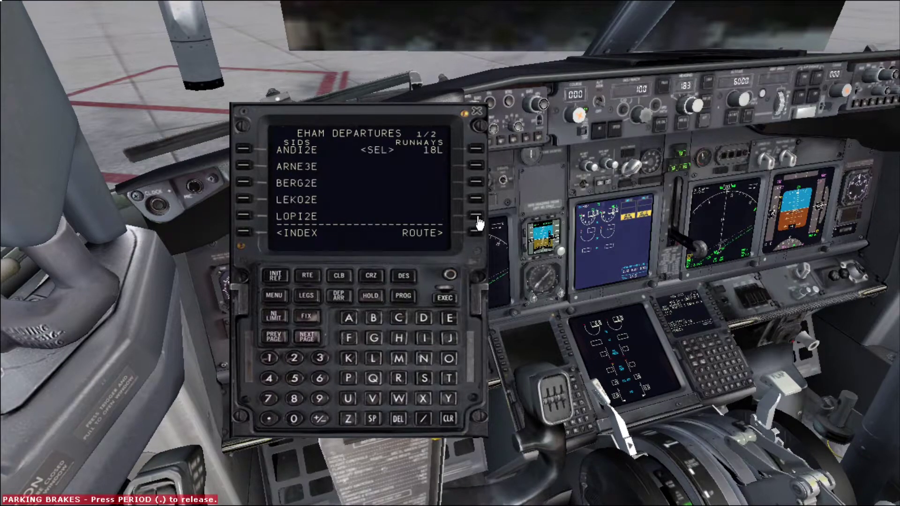
left_click(244, 166)
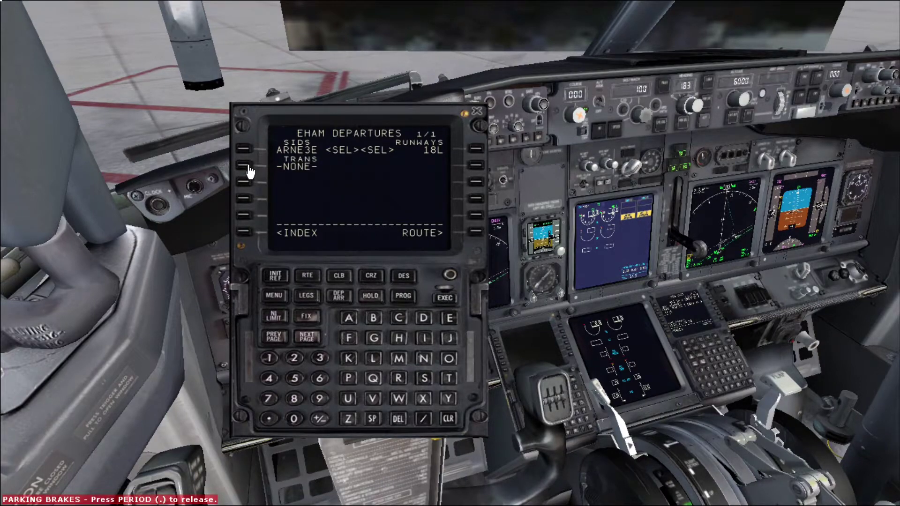
left_click(476, 235)
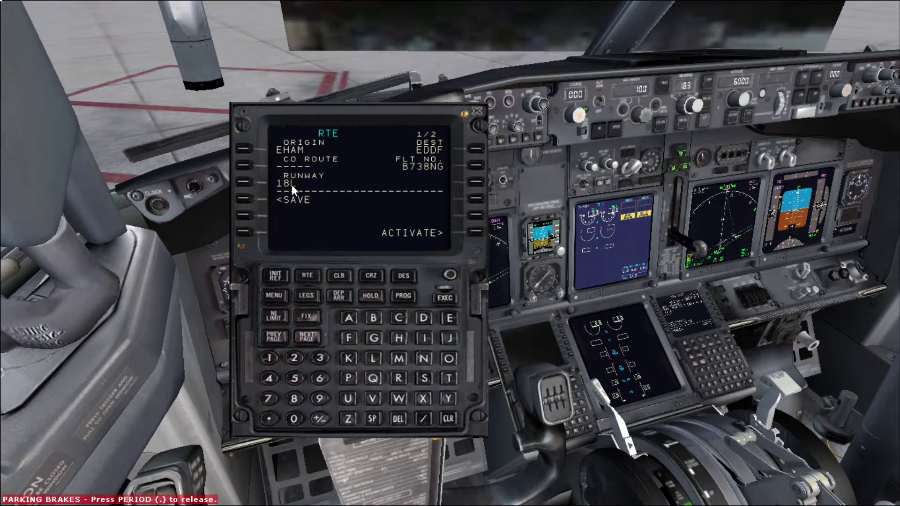
Step: On route page 2, add direct waypoints TEBRO, COL (108.80 station) and UNOKO after ARNEM
left_click(301, 338)
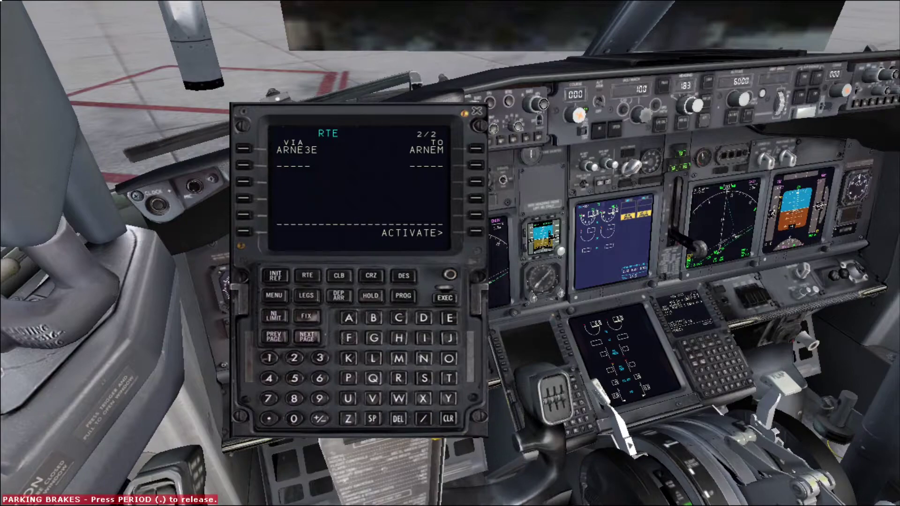
type("TEBRO")
left_click(474, 170)
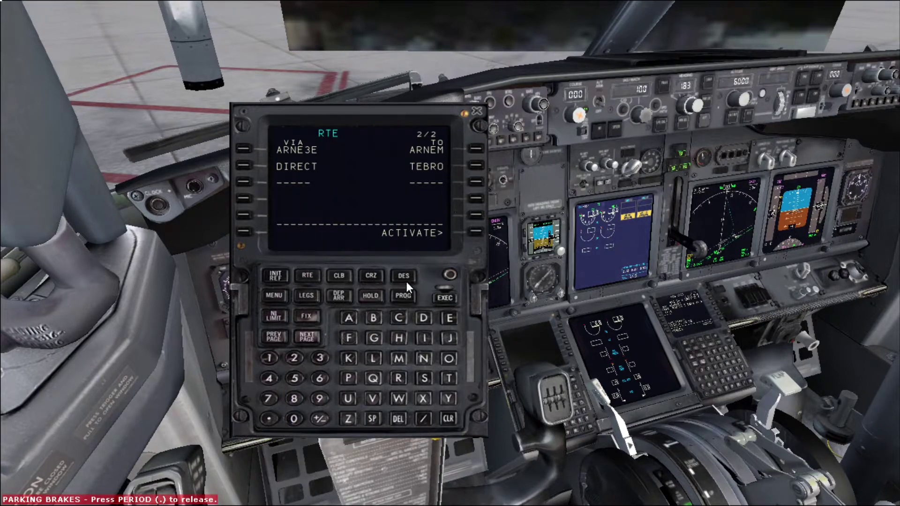
left_click(399, 319)
left_click(449, 359)
left_click(373, 359)
left_click(476, 184)
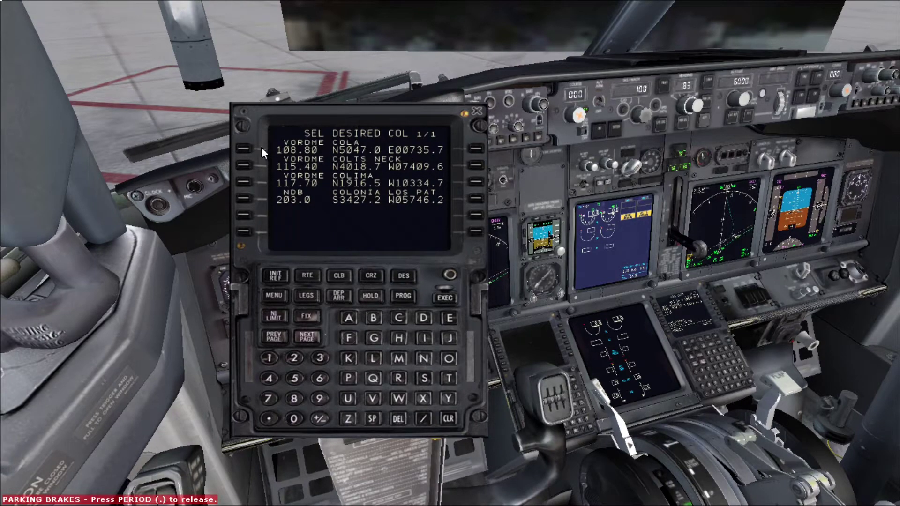
left_click(245, 151)
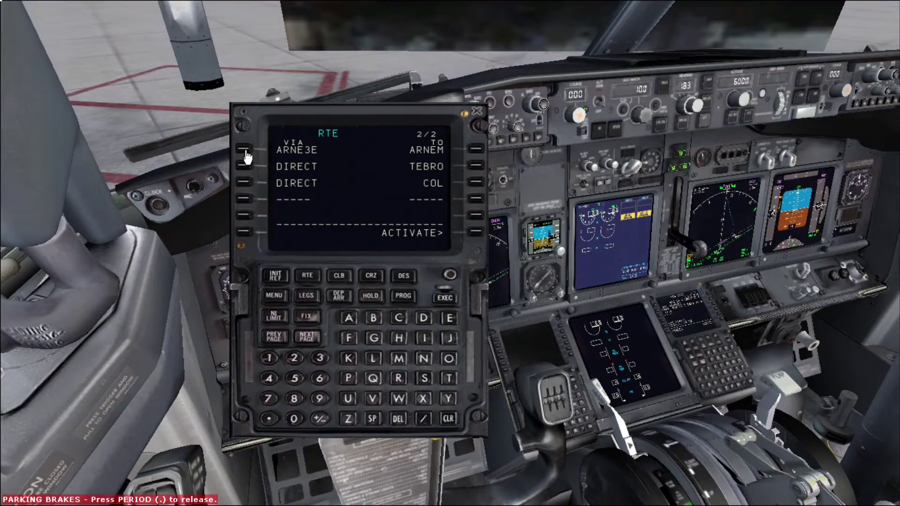
type("UNOKO")
left_click(470, 200)
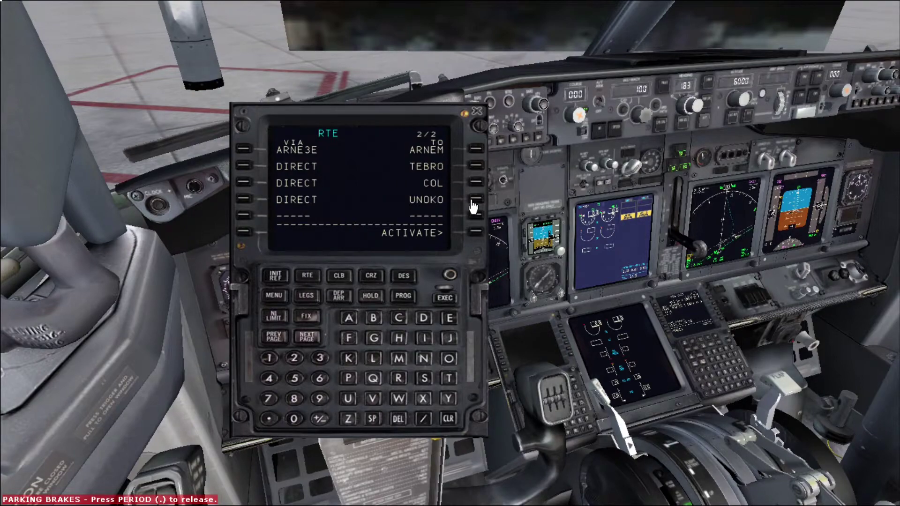
Step: Select the EDDF ILS 07R approach with the UNOK1R.07R arrival, then return to the route page
left_click(340, 295)
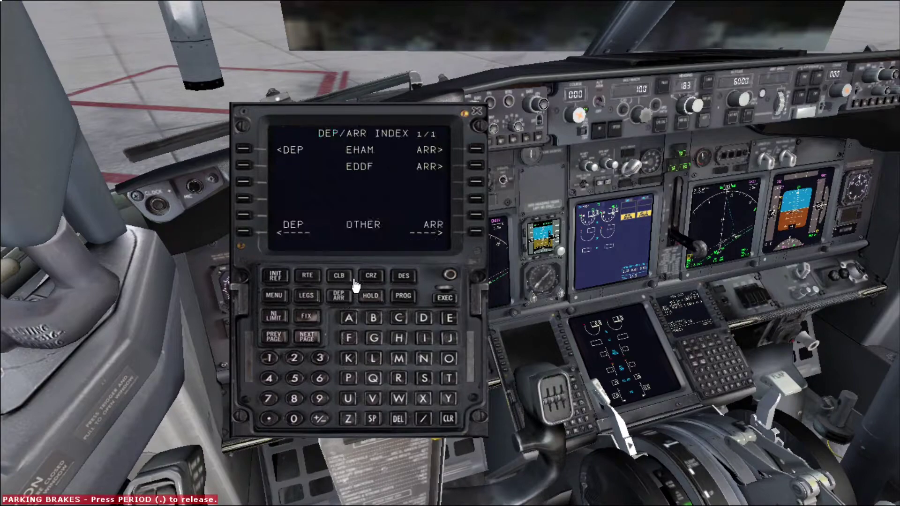
left_click(476, 168)
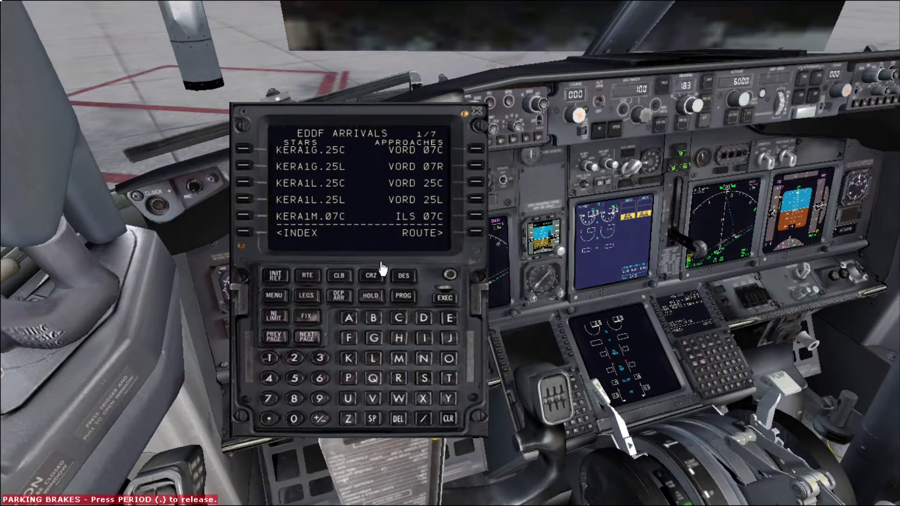
left_click(311, 333)
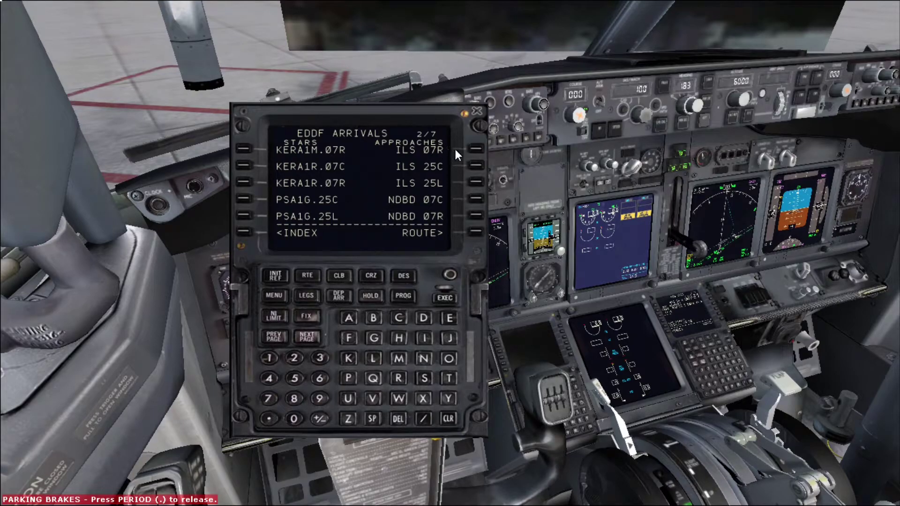
left_click(475, 151)
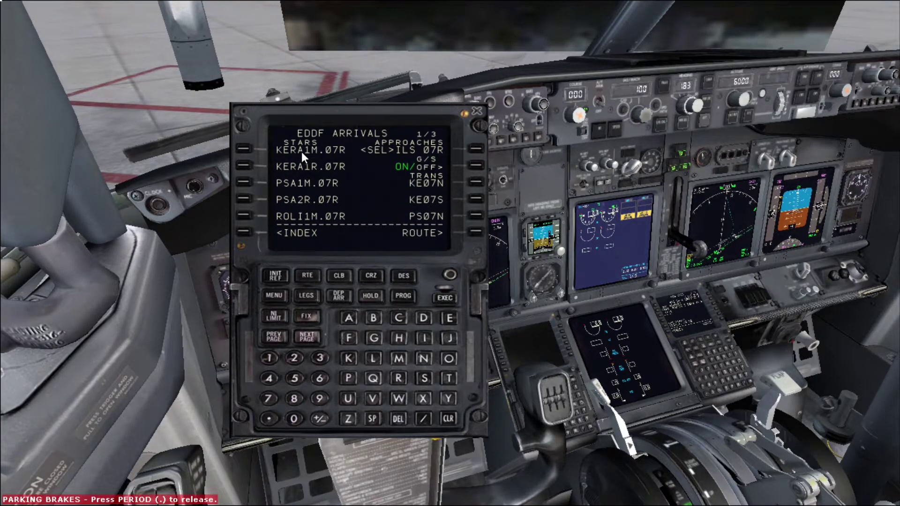
left_click(305, 335)
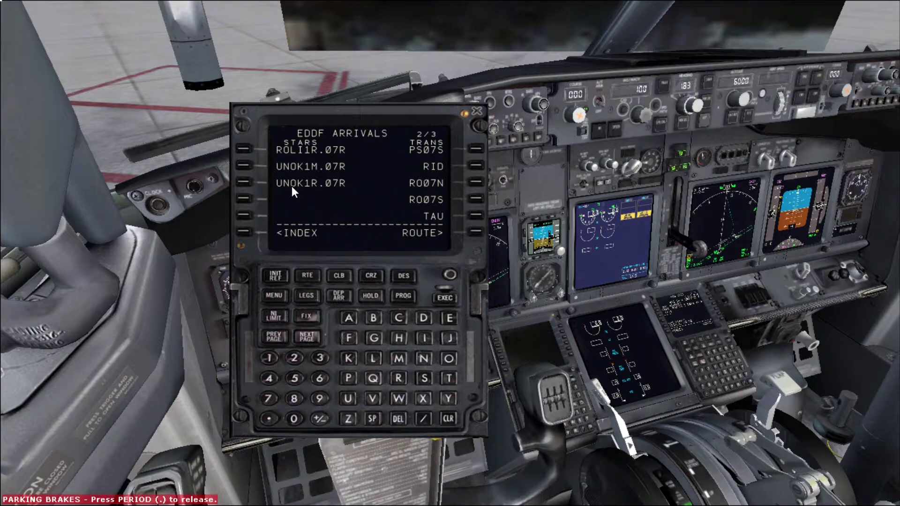
left_click(243, 183)
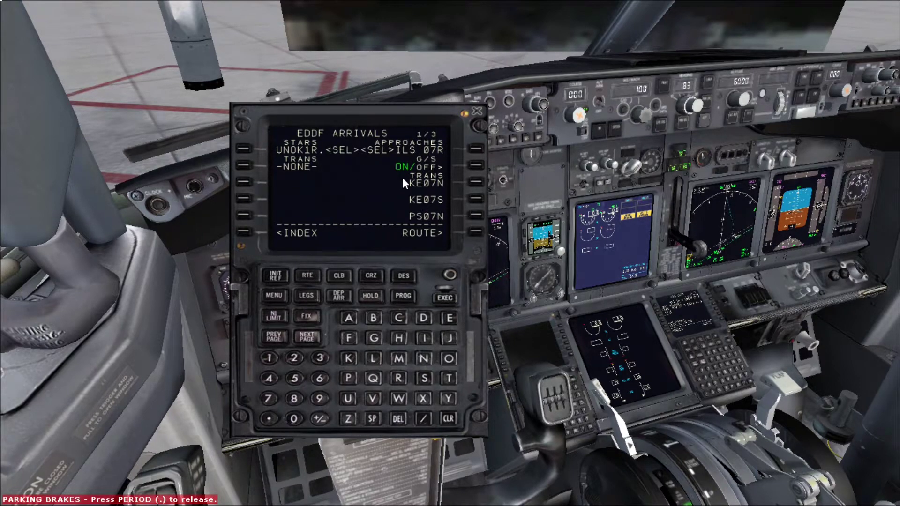
left_click(468, 232)
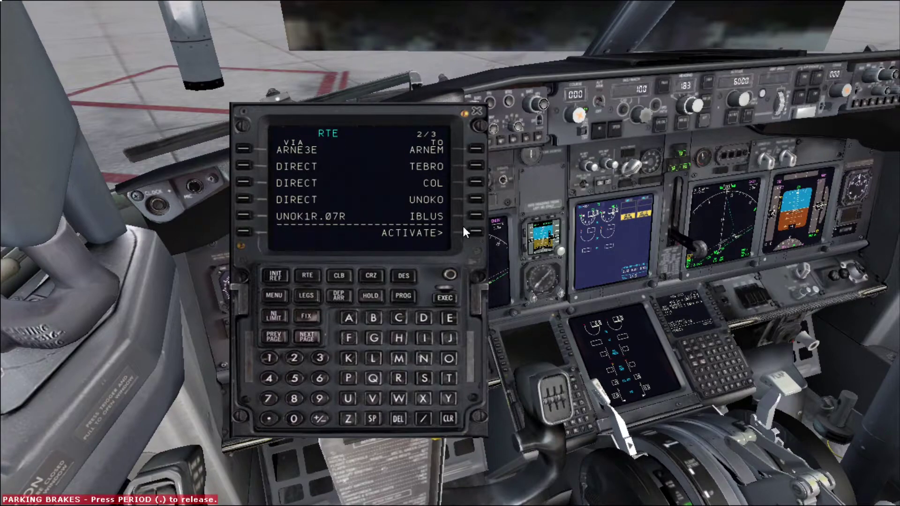
Step: Activate and execute the route, move the CDU window left, and show the RTE LEGS page
left_click(476, 233)
left_click(448, 296)
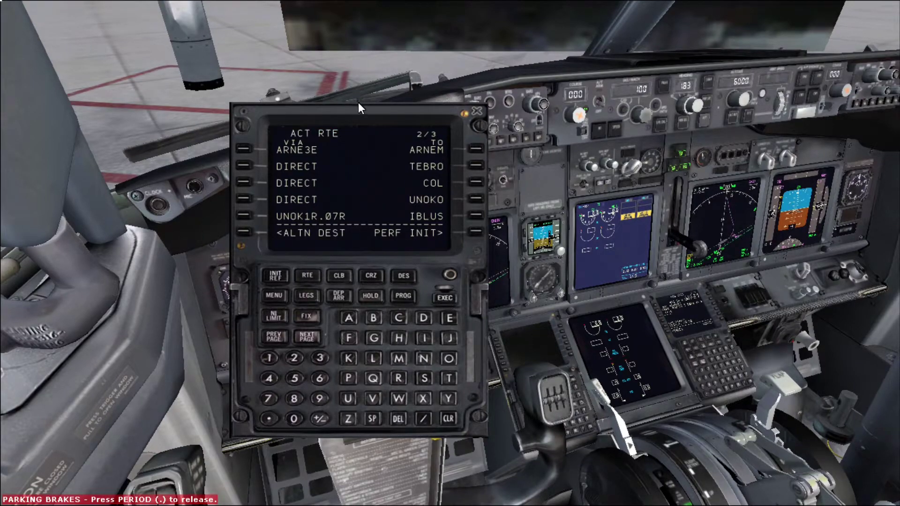
left_click_drag(358, 105, 258, 104)
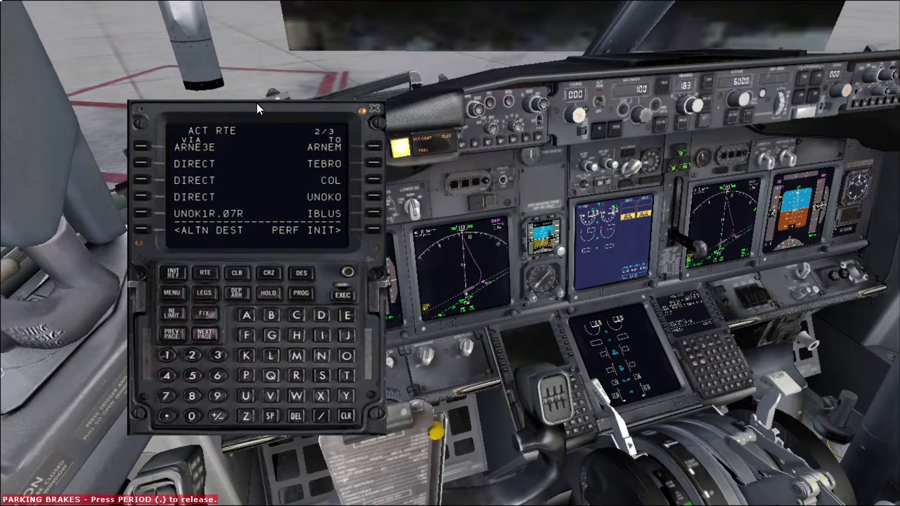
left_click(205, 293)
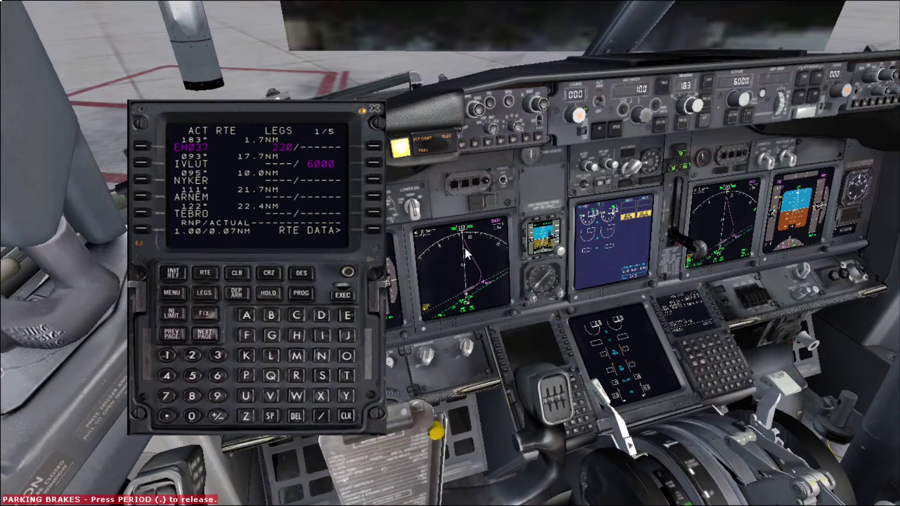
Step: Pop out the captain's ND and set it to PLN mode at 20 NM range
left_click(461, 276)
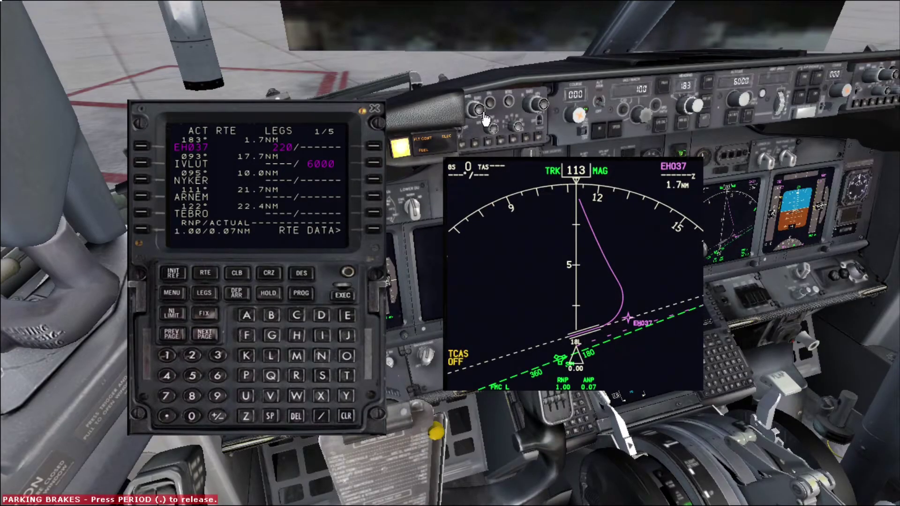
key("equal")
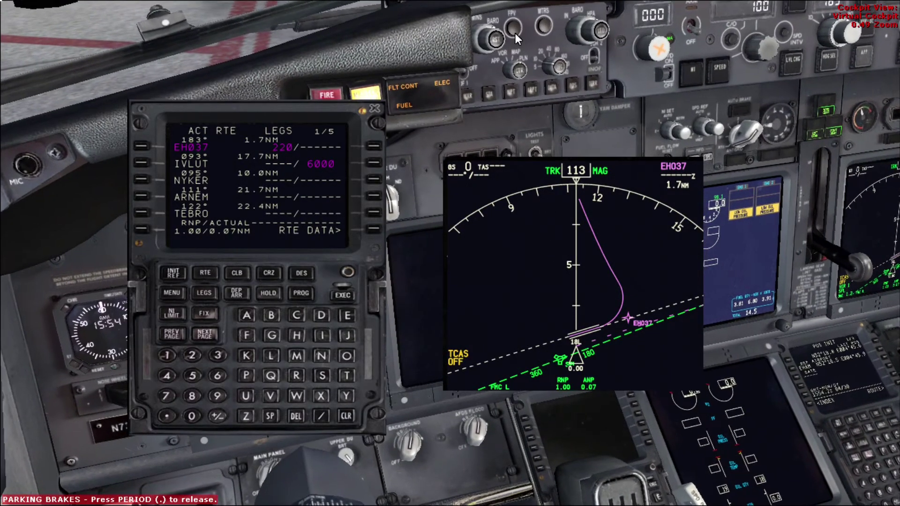
left_click(515, 60)
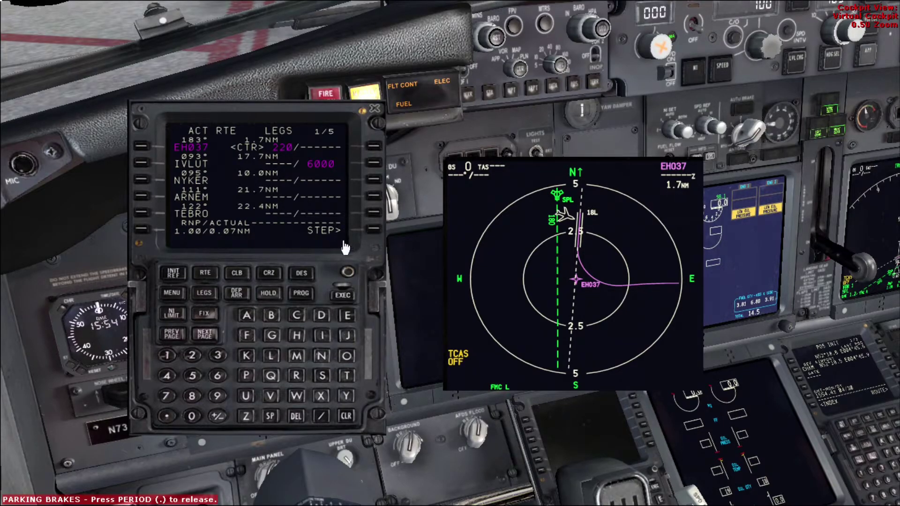
scroll(562, 60, "up", 2)
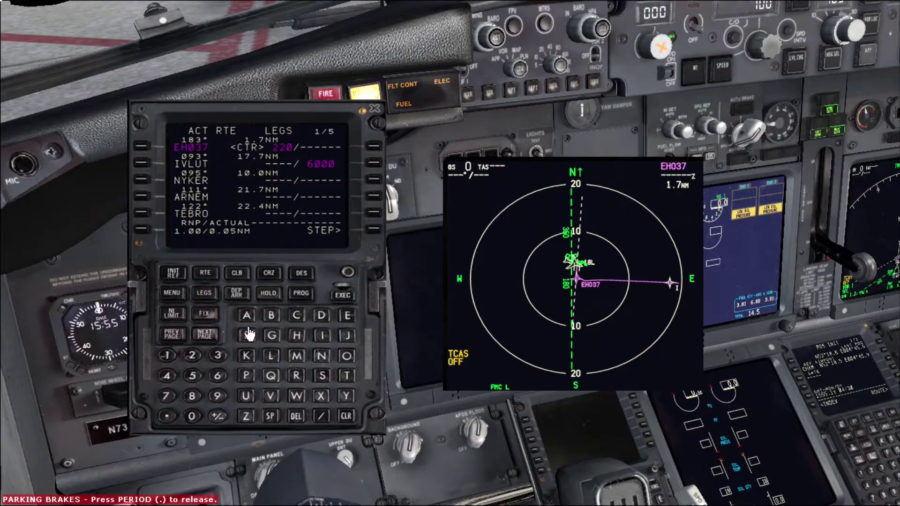
Step: Give EH037 a 220B speed restriction and execute the change
double_click(192, 357)
left_click(192, 417)
left_click(270, 323)
left_click(373, 147)
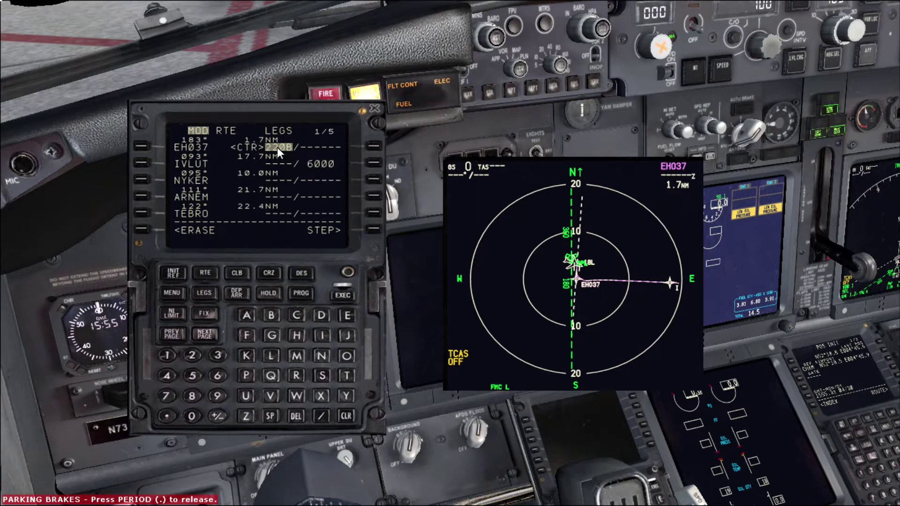
left_click(337, 298)
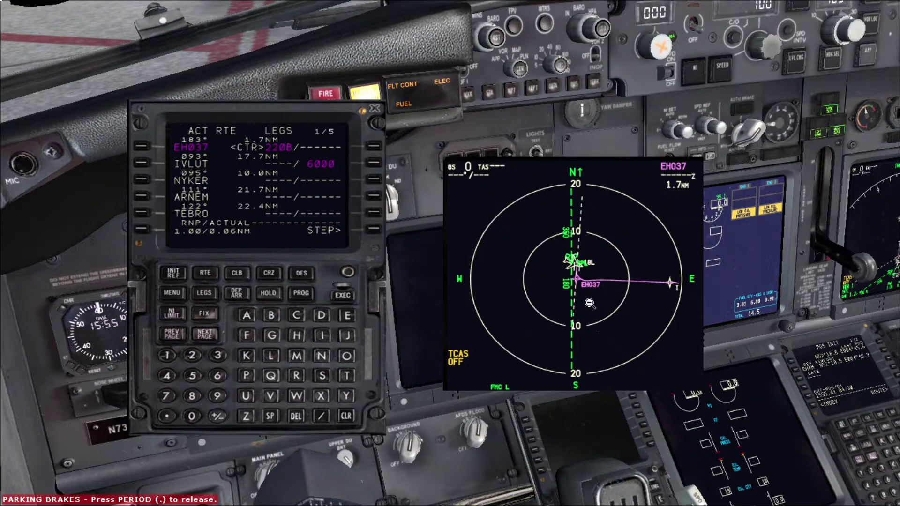
Step: Step the plan view through IVLUT, NYKER, ARNEM, TEBRO, COL and UNOKO
left_click(379, 230)
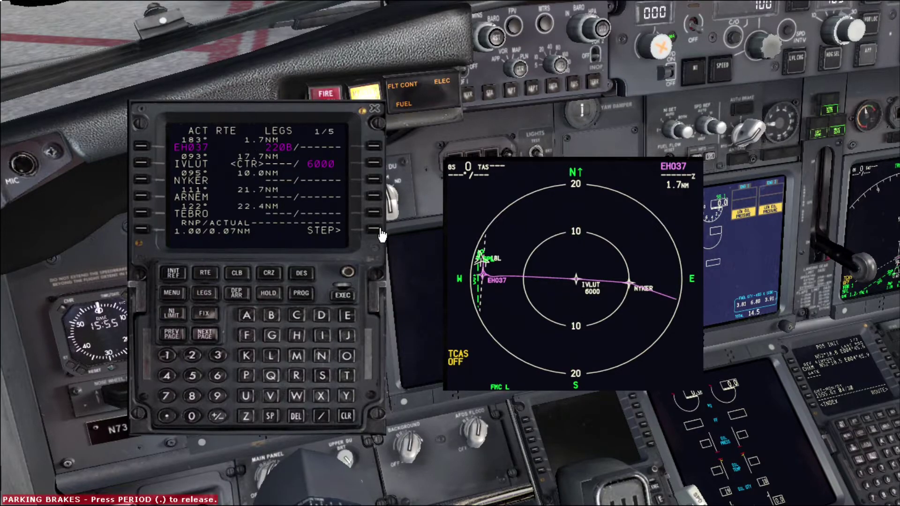
left_click(379, 230)
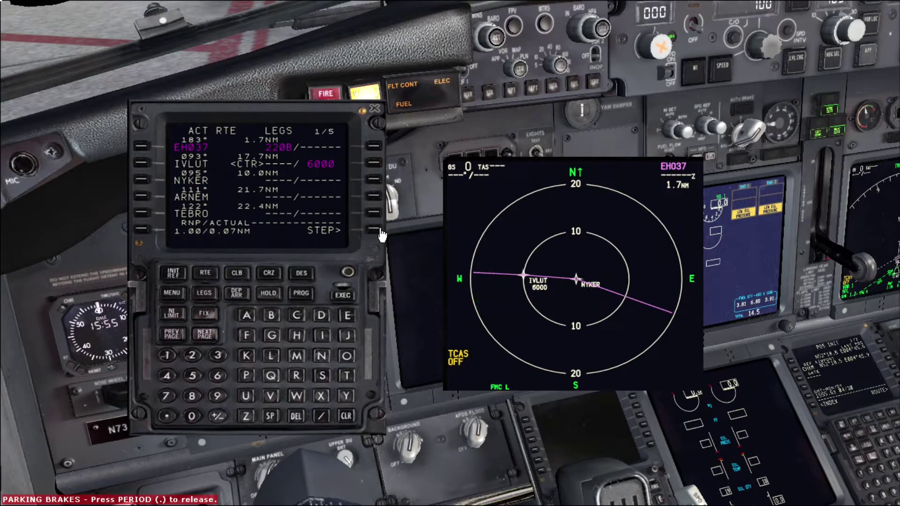
left_click(380, 230)
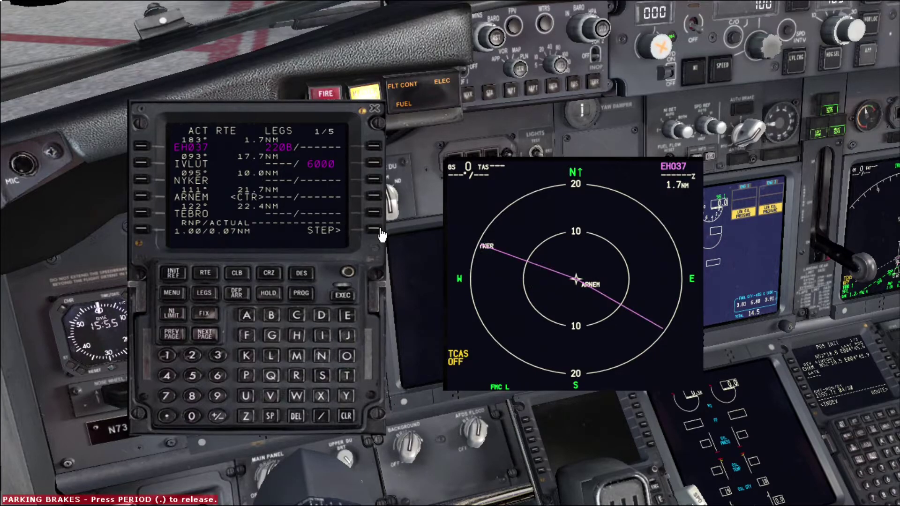
left_click(380, 230)
left_click(379, 231)
left_click(380, 231)
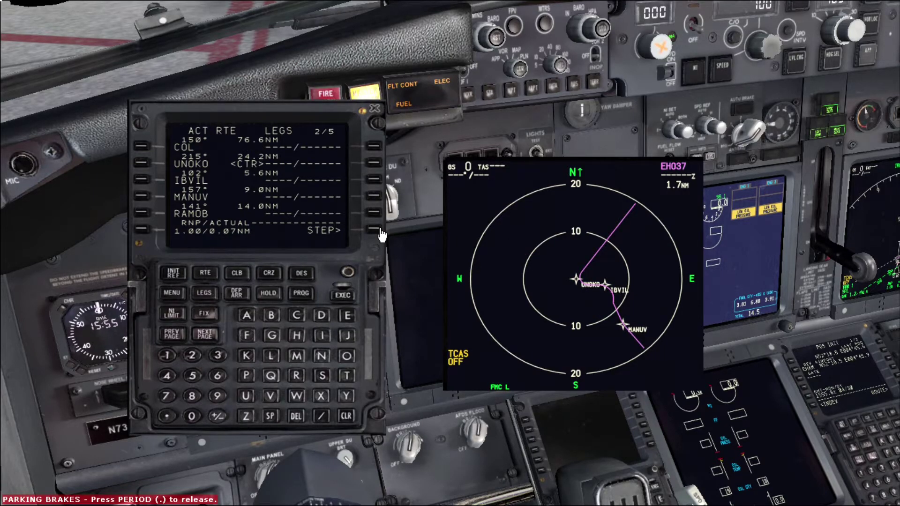
Step: Continue stepping via IBVIL, MANUV, RAMOB and REDLI to IBLUS, then set 40 NM range
left_click(380, 231)
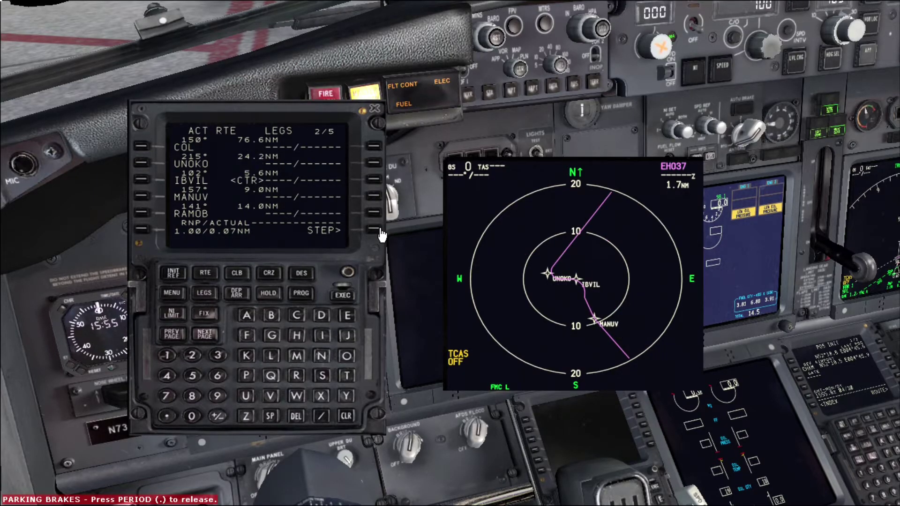
left_click(379, 231)
left_click(379, 231)
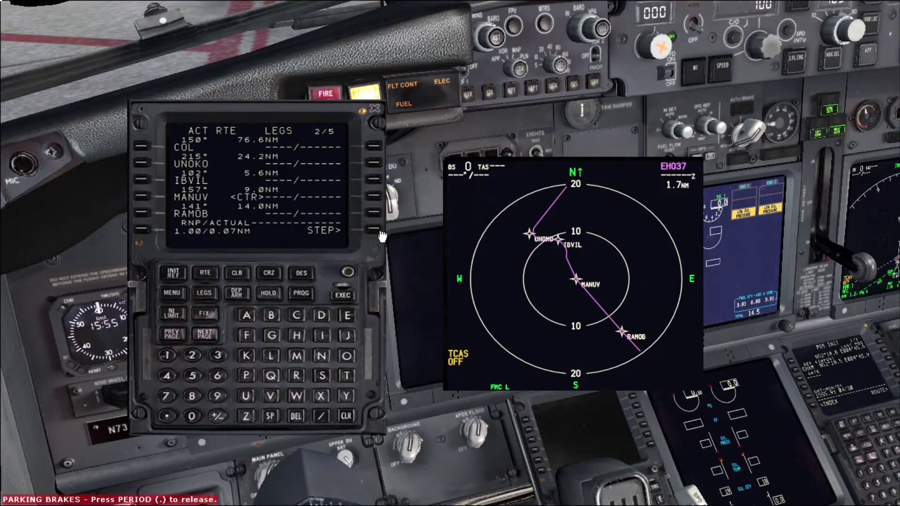
left_click(379, 230)
left_click(379, 231)
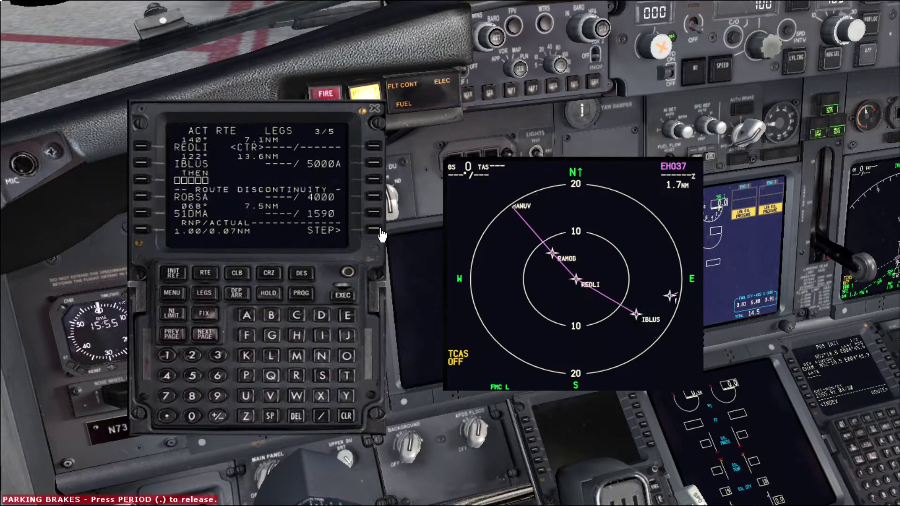
left_click(380, 230)
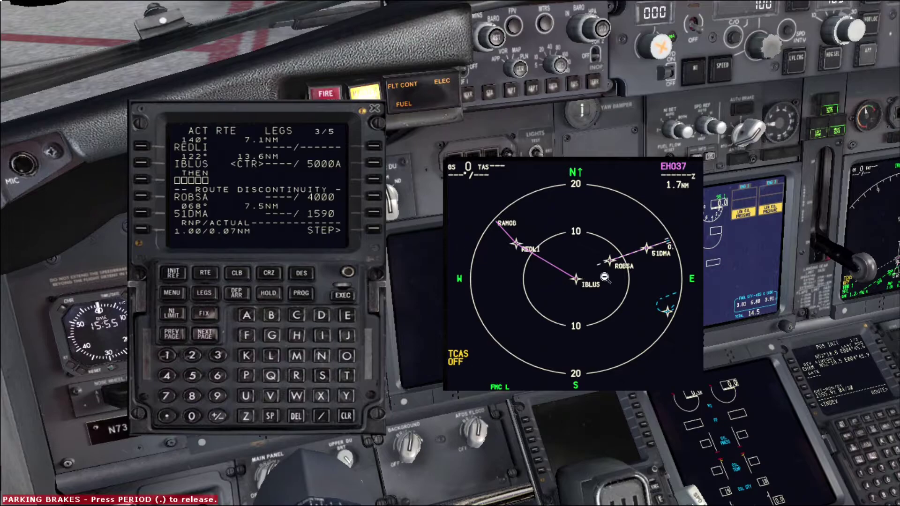
left_click(562, 64)
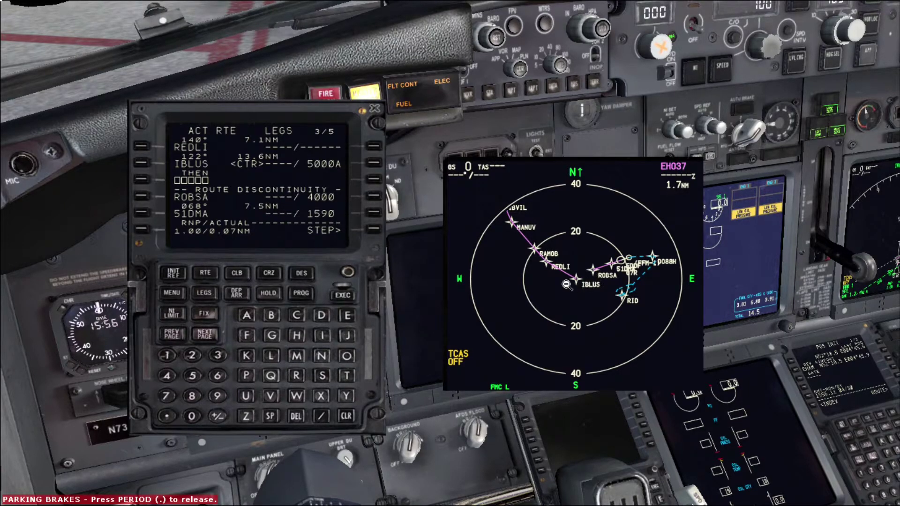
Step: Close the IBLUS–ROBSA discontinuity with ROBSA, execute it, and return to RTE page 1/3
left_click(140, 196)
left_click(142, 179)
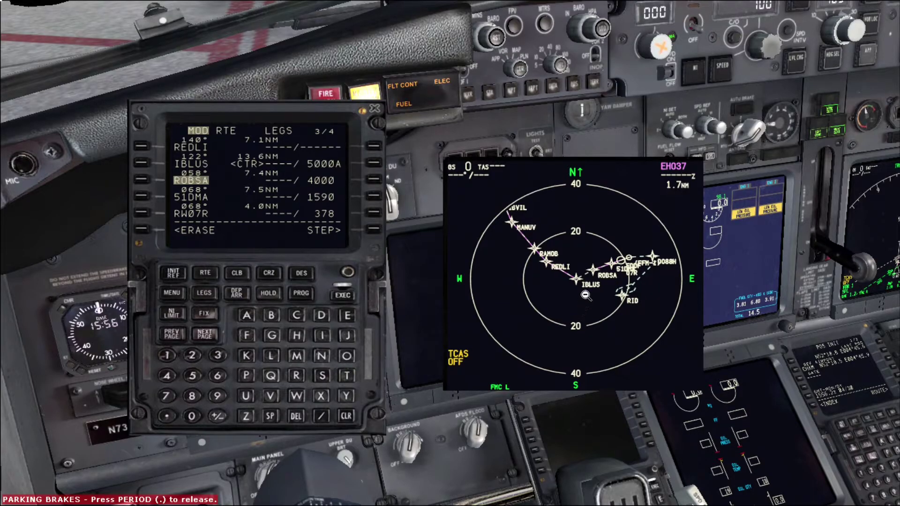
left_click(342, 295)
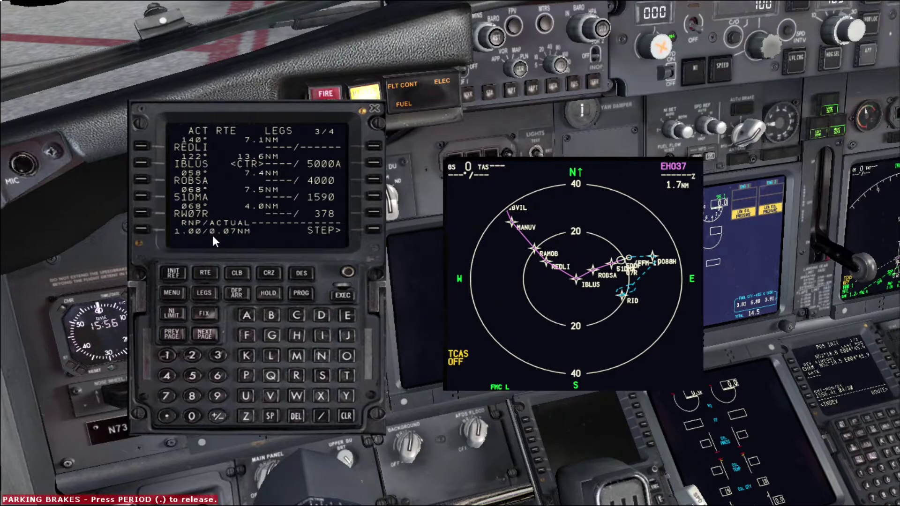
left_click(205, 334)
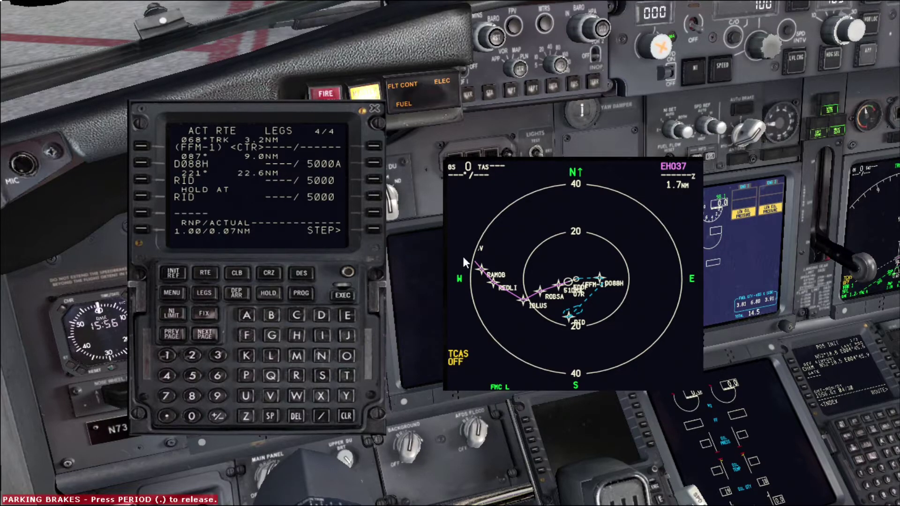
left_click(203, 276)
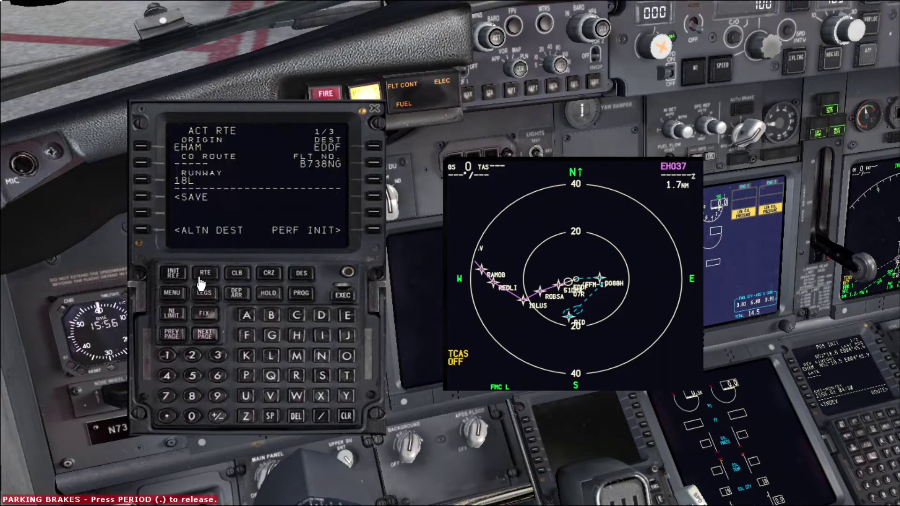
Step: Review RTE pages 2/3 and 3/3, then bring up the PERF INIT page
left_click(200, 336)
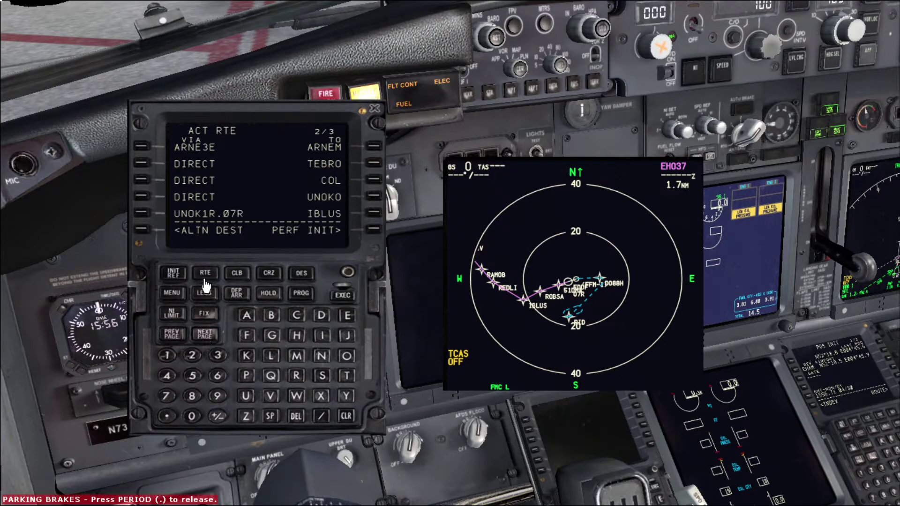
left_click(205, 333)
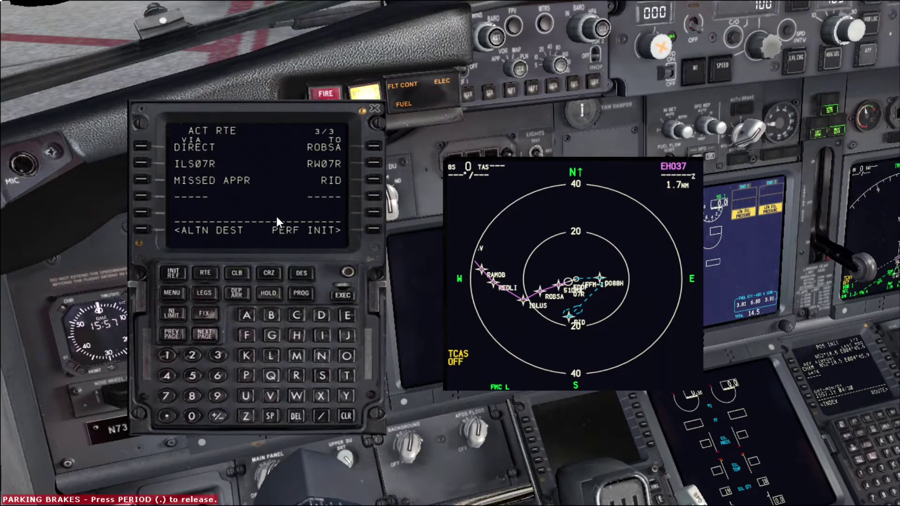
left_click(374, 236)
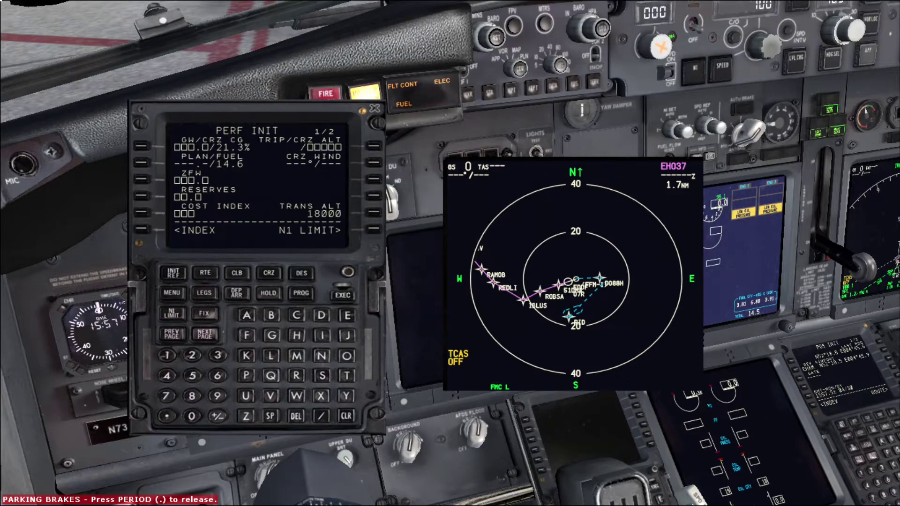
Step: Enter a zero fuel weight of 52.4 on PERF INIT
left_click(193, 377)
left_click(192, 356)
left_click(164, 417)
left_click(167, 376)
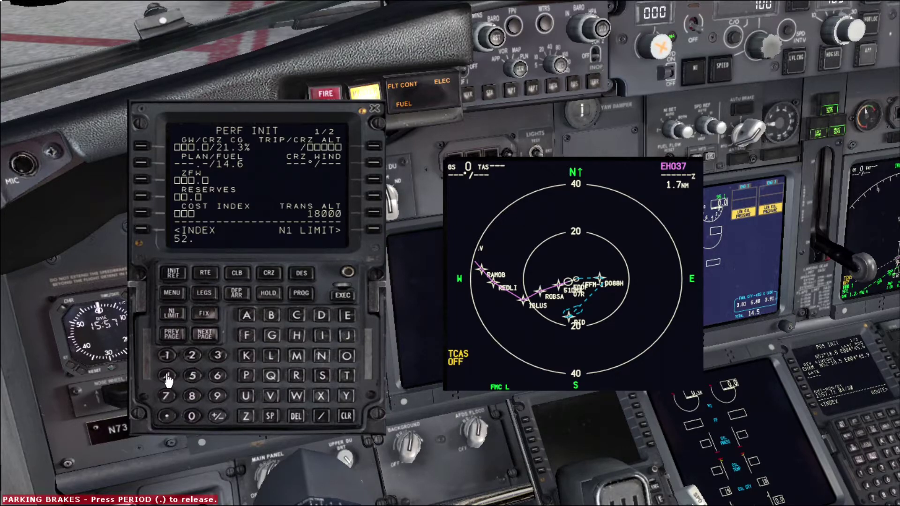
left_click(141, 178)
Step: Set fuel reserves to 2.0 and cost index to 20
left_click(191, 357)
left_click(166, 416)
left_click(191, 416)
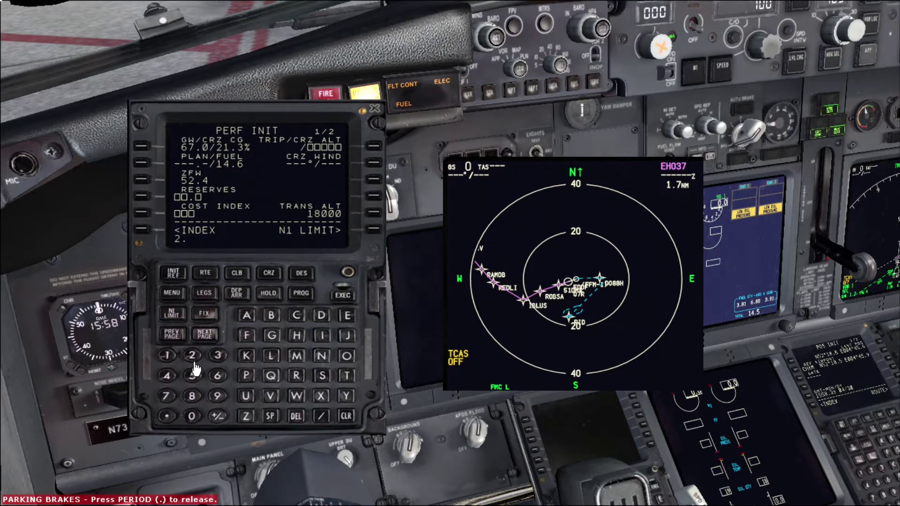
left_click(143, 197)
left_click(140, 213)
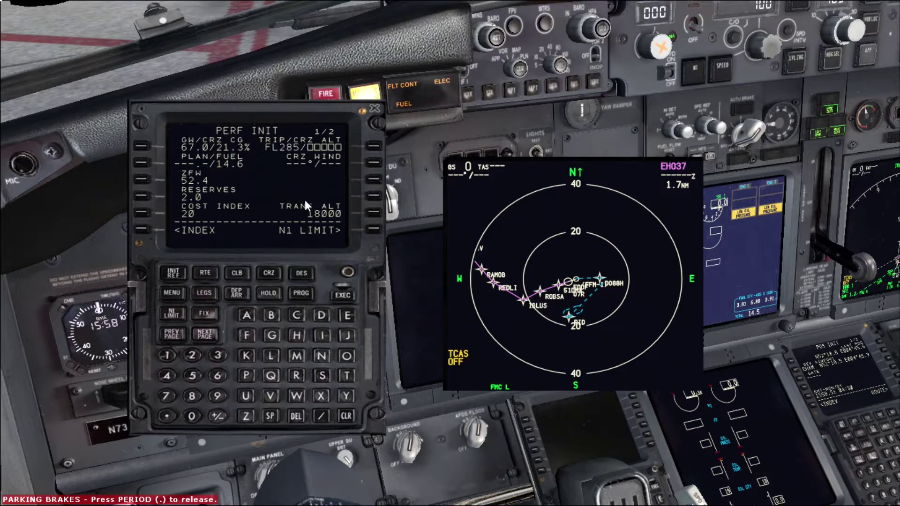
Step: Set the cruise altitude to FL320
left_click(218, 357)
left_click(192, 356)
left_click(192, 416)
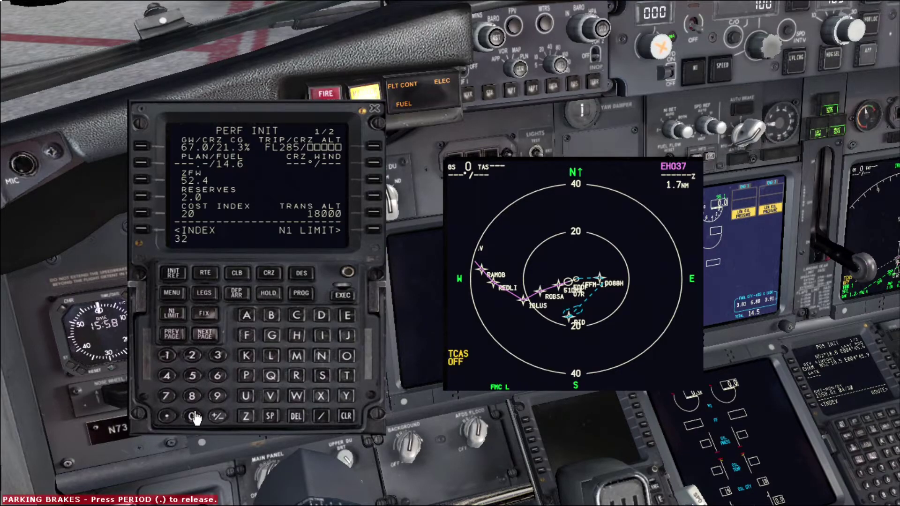
left_click(373, 146)
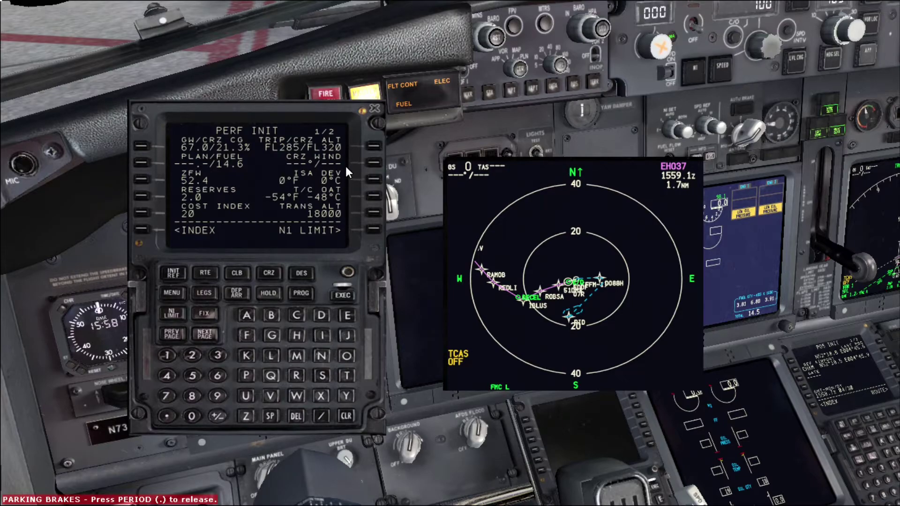
Step: Set the cruise wind to 240°/45
left_click(192, 356)
left_click(167, 375)
left_click(191, 416)
left_click(319, 415)
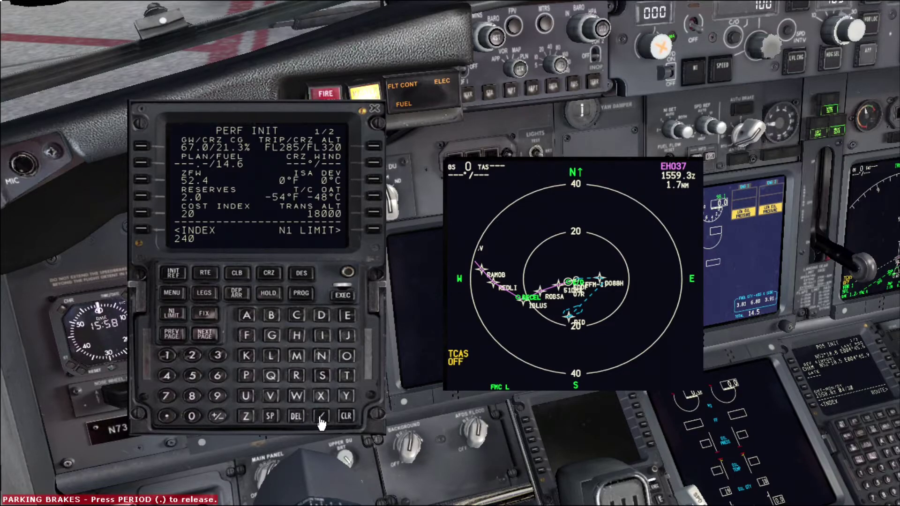
left_click(177, 380)
left_click(193, 376)
left_click(374, 162)
Step: Change the transition altitude from 18000 to 3000
left_click(217, 355)
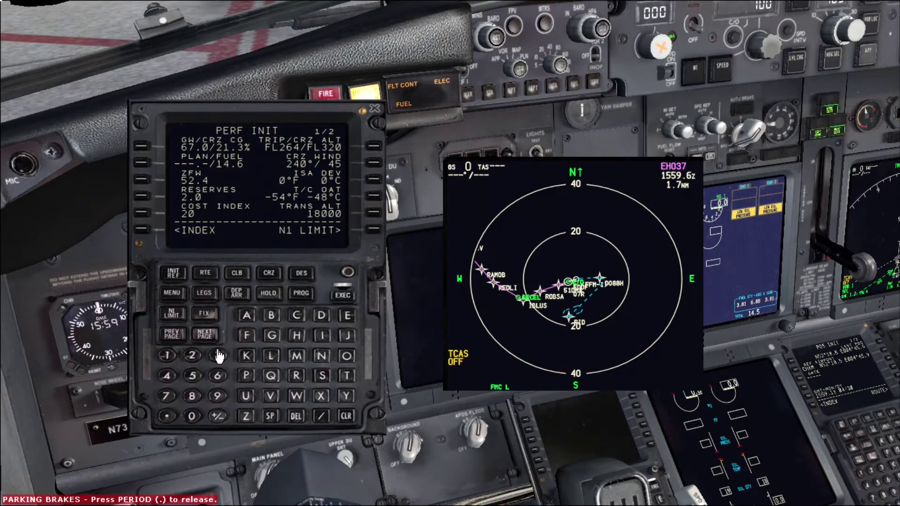
double_click(195, 414)
left_click(195, 414)
left_click(374, 213)
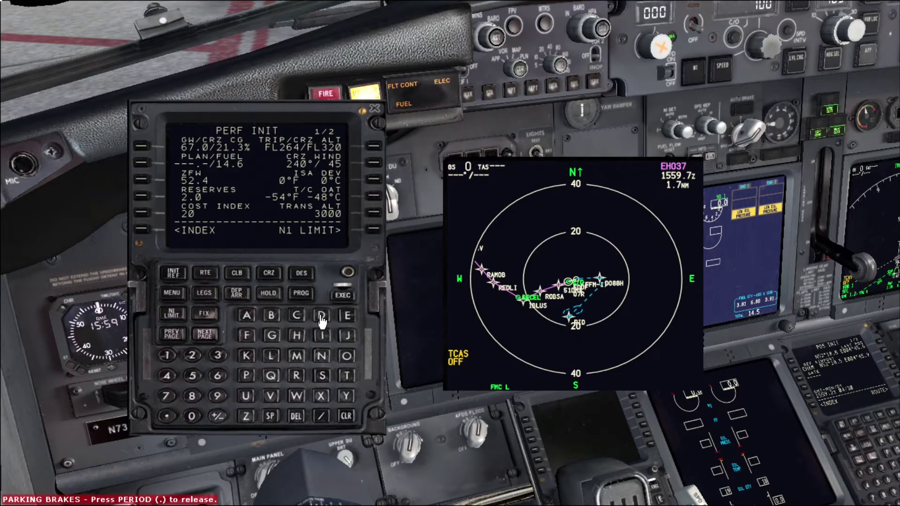